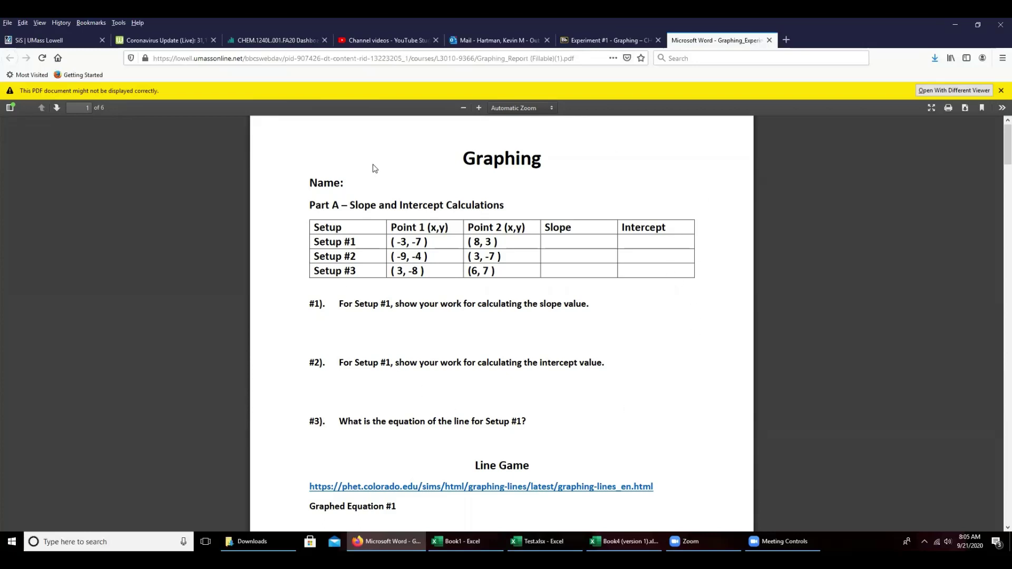
# Download Graphing_Report (Fillable)(1).pdf from Firefox and open the saved copy from Downloads in Acrobat.
pyautogui.click(966, 110)
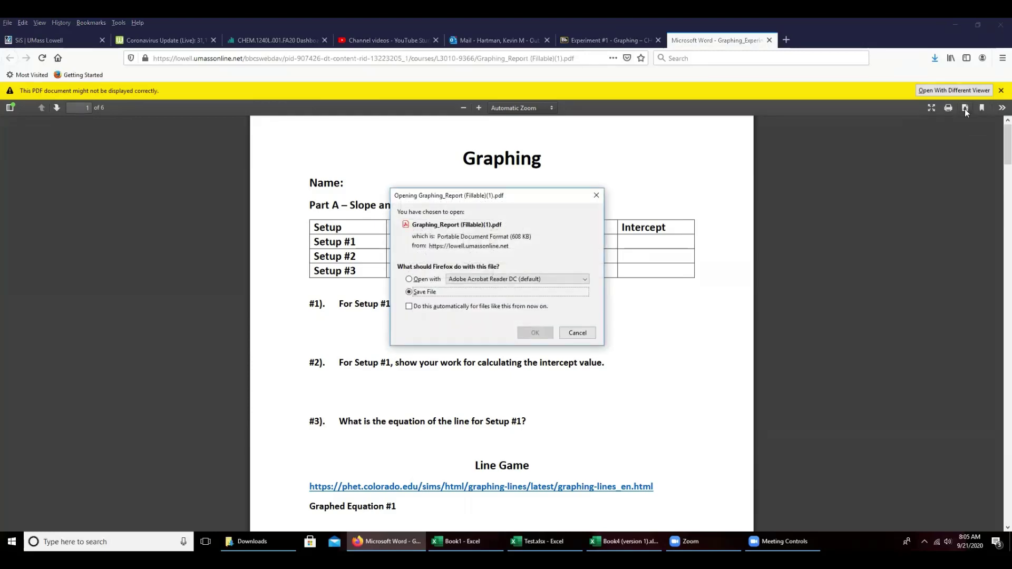
pyautogui.click(540, 334)
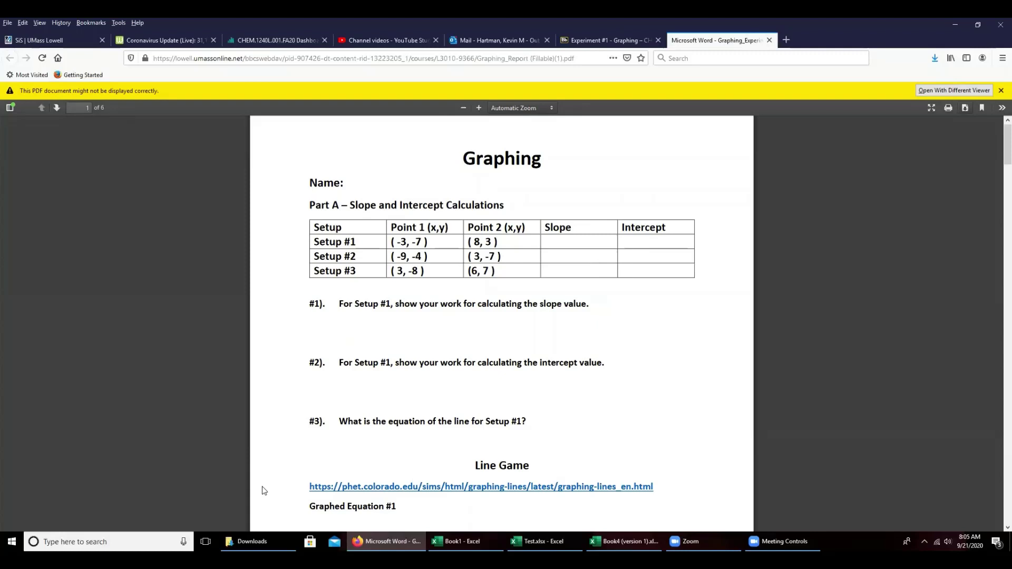
pyautogui.click(252, 541)
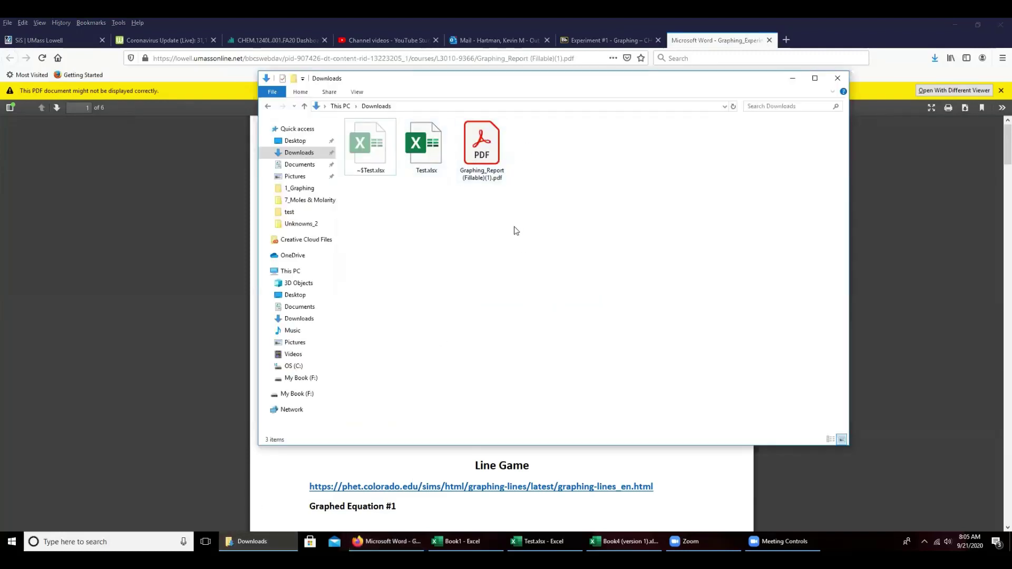
pyautogui.doubleClick(482, 155)
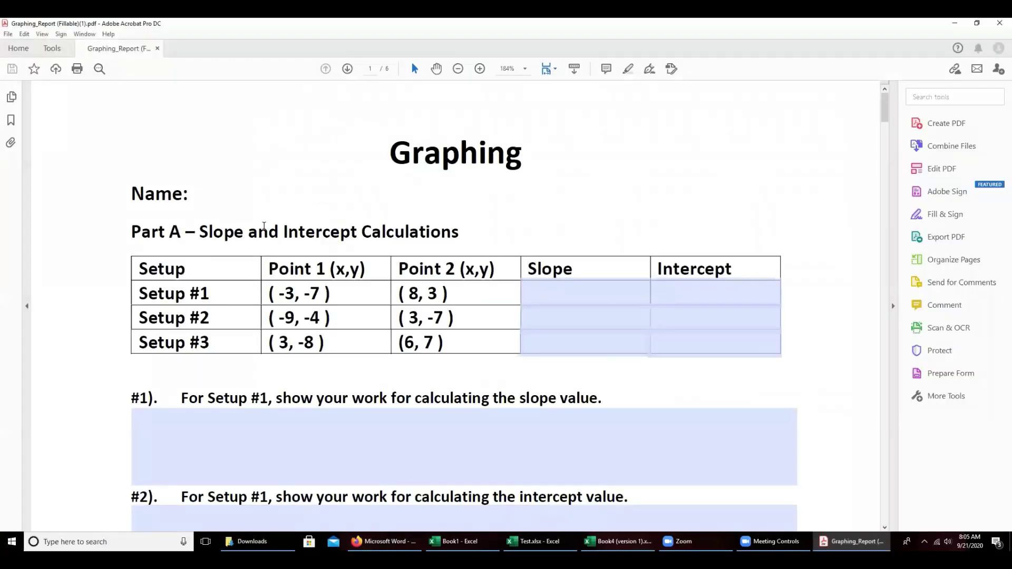
# Check the Setup #1–#3 Slope and Intercept fields and the #1 and #2 answer boxes.
pyautogui.click(734, 284)
pyautogui.scroll(-3, 734, 287)
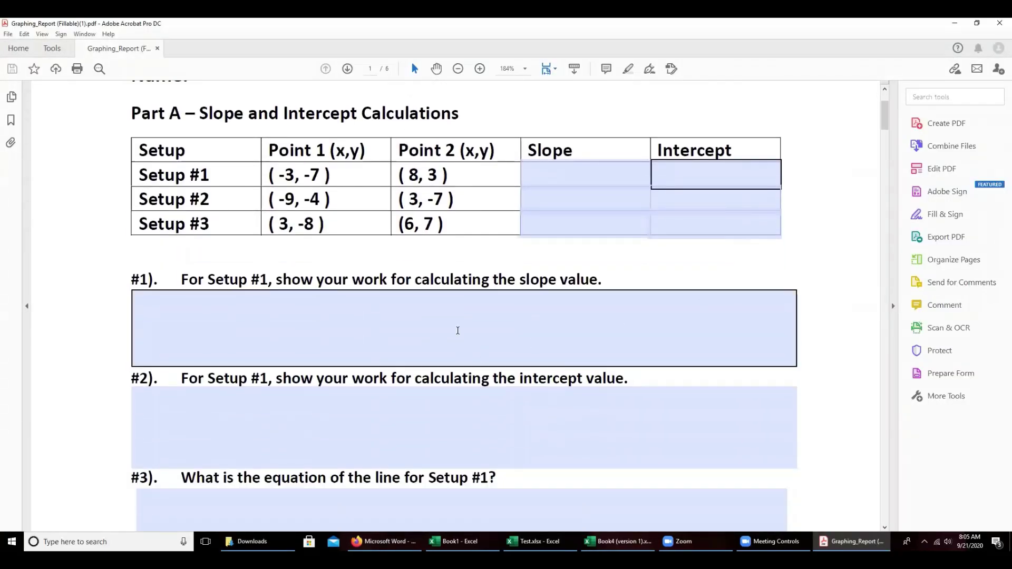
pyautogui.click(459, 334)
pyautogui.click(447, 436)
pyautogui.click(566, 178)
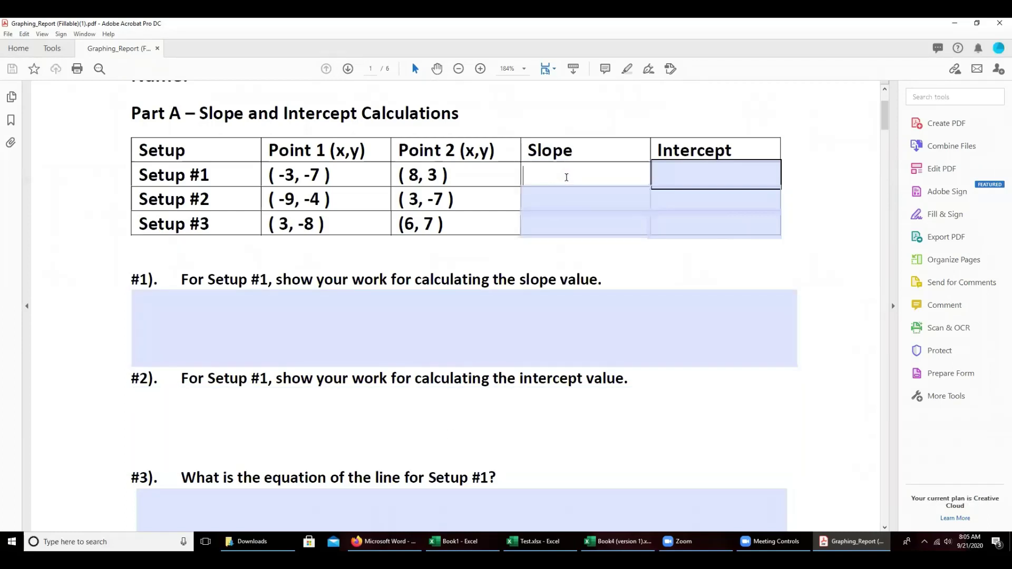
pyautogui.click(571, 201)
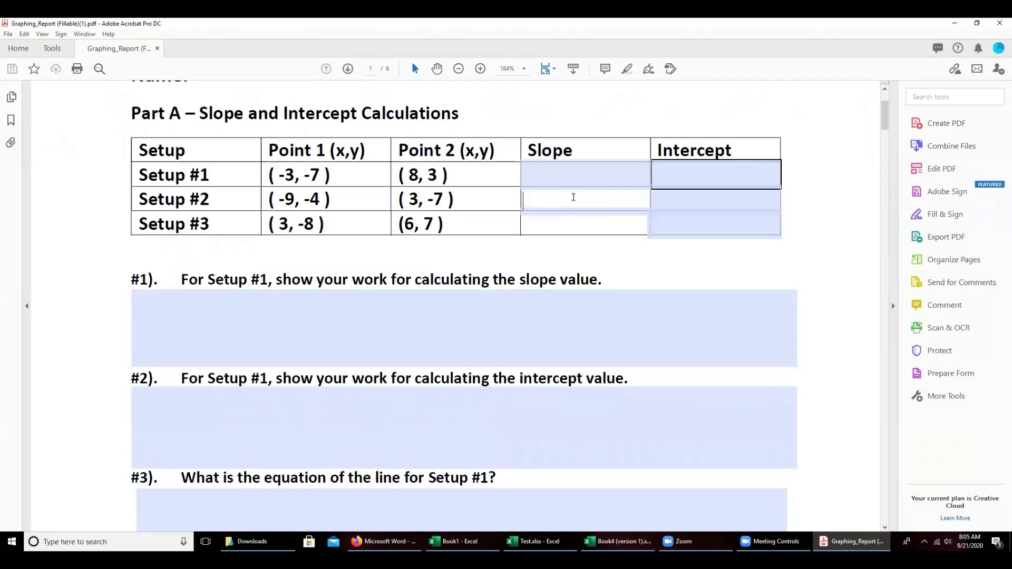
pyautogui.click(572, 175)
pyautogui.click(684, 175)
pyautogui.click(685, 200)
pyautogui.click(693, 223)
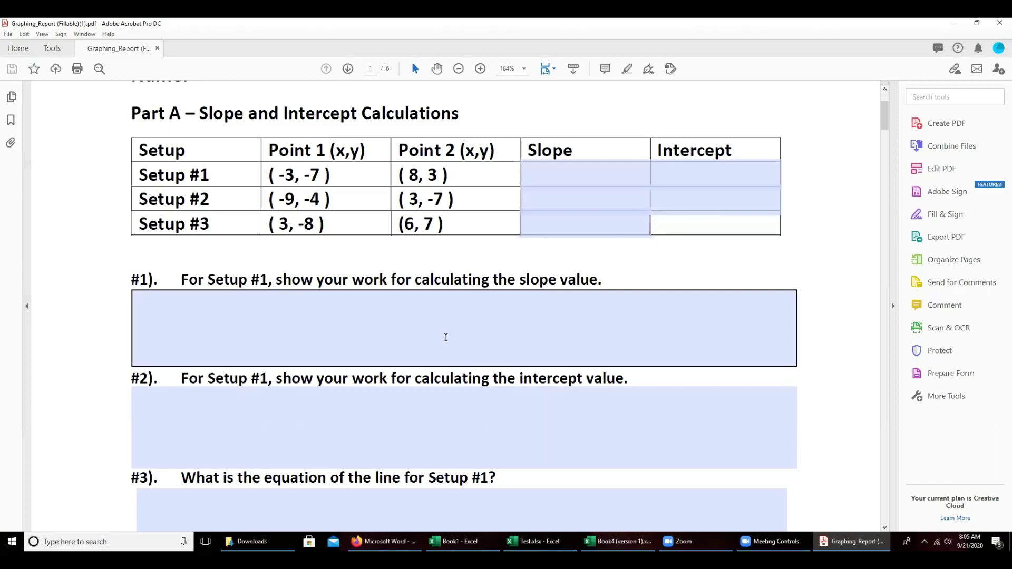
# Check the #3 answer box and Freezing Point Celsius field, then scroll to page 5's image boxes.
pyautogui.scroll(-3, 447, 327)
pyautogui.click(457, 352)
pyautogui.scroll(-3, 460, 348)
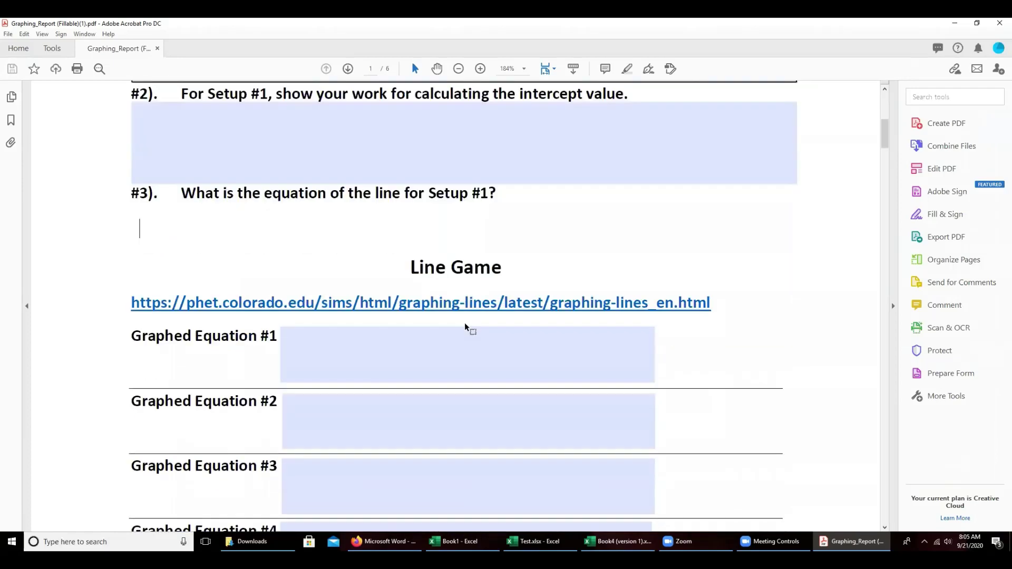
pyautogui.scroll(-10, 466, 328)
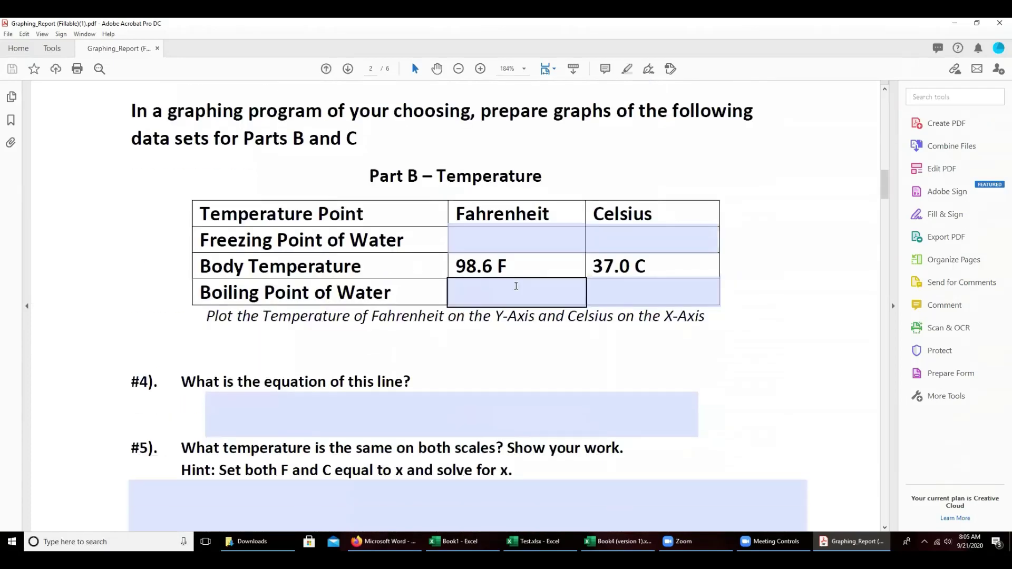
pyautogui.click(650, 238)
pyautogui.scroll(-1, 476, 417)
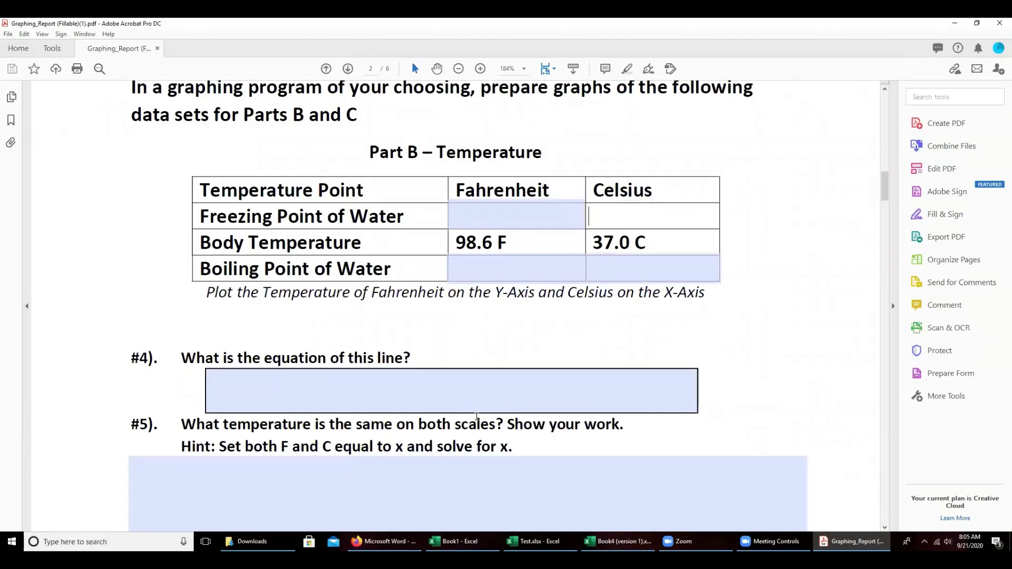
pyautogui.scroll(-15, 476, 416)
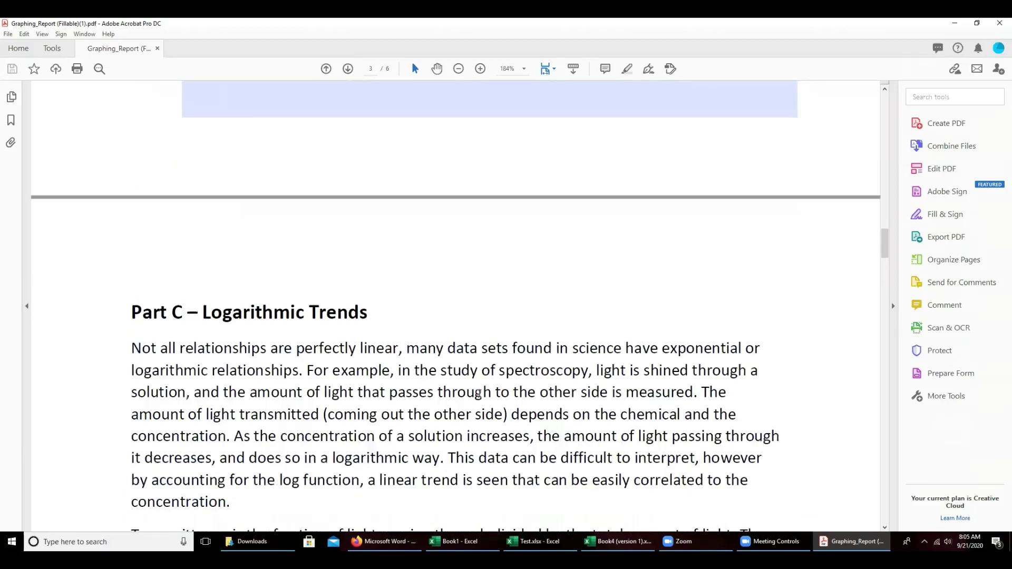
pyautogui.scroll(-3, 478, 394)
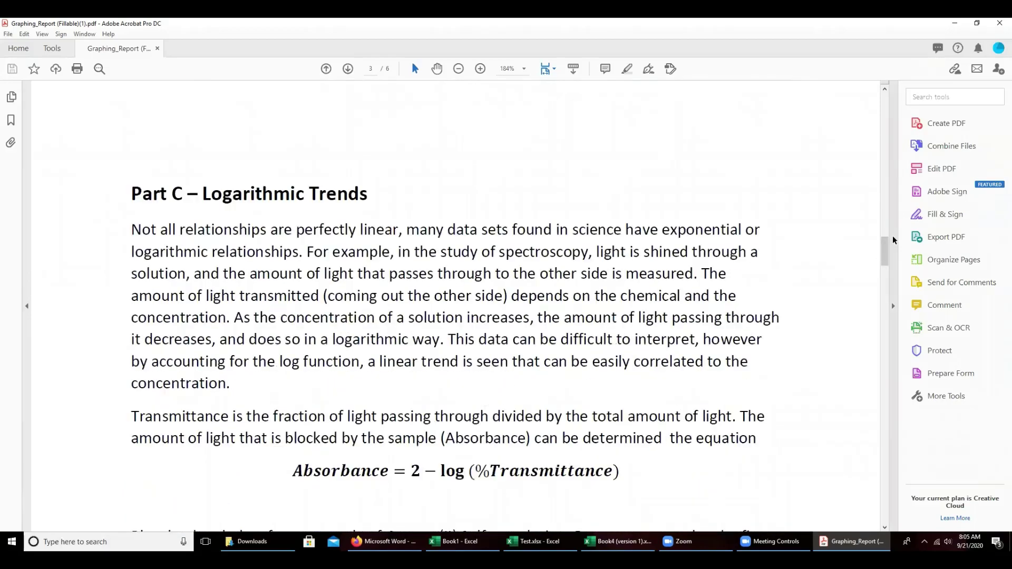
pyautogui.moveTo(885, 248); pyautogui.dragTo(885, 388)
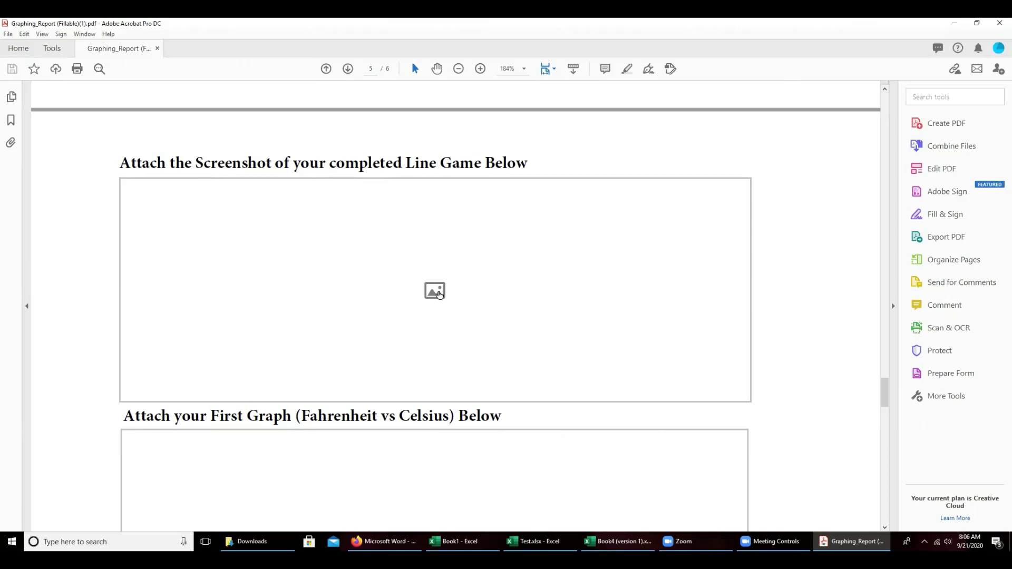
# Cancel image selection for the Line Game field and switch to the Test.xlsx Absorbance chart.
pyautogui.click(439, 294)
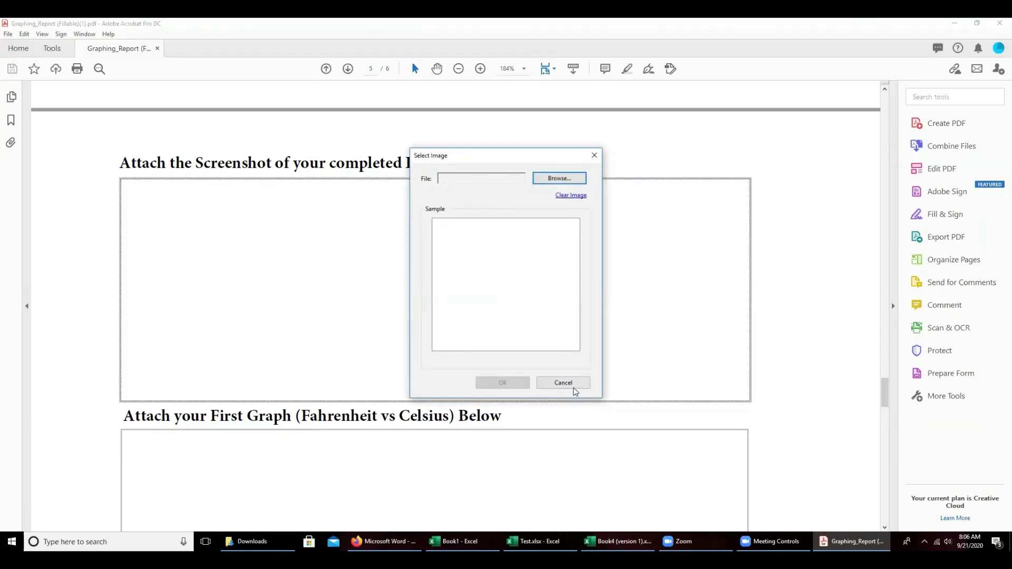
pyautogui.click(573, 387)
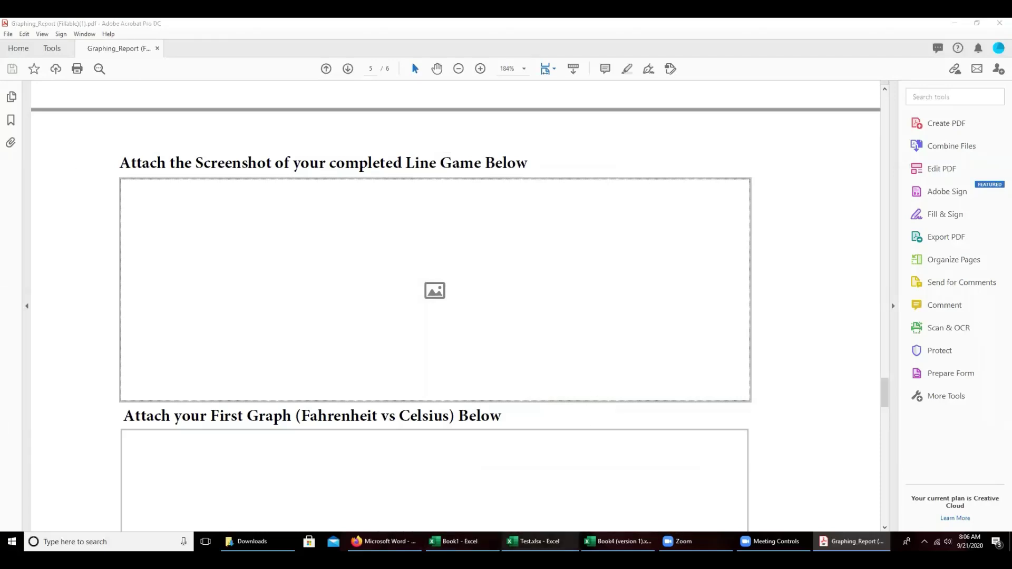
pyautogui.click(533, 541)
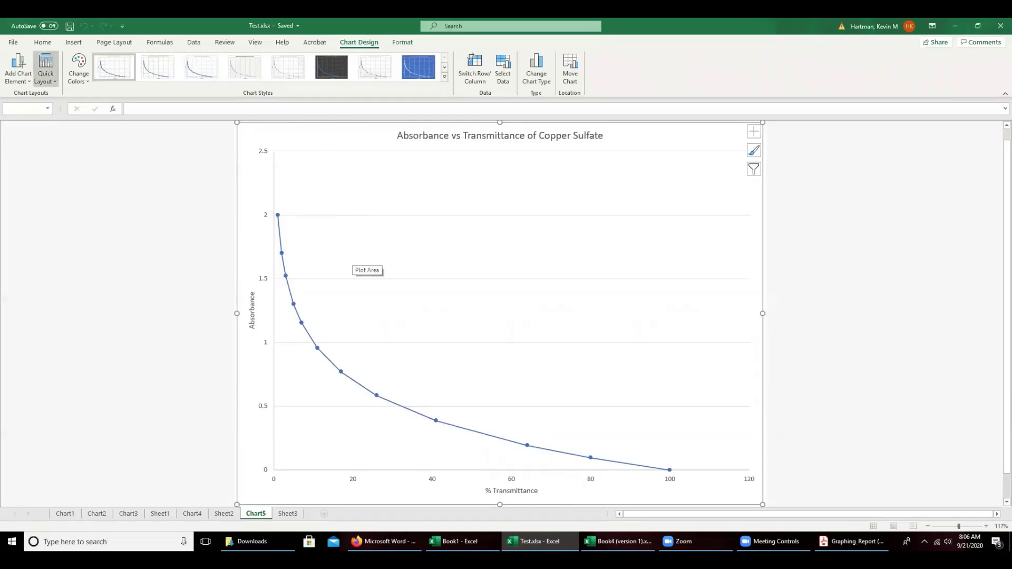
# Print the Chart5 copper sulfate absorbance chart to Adobe PDF as Test.pdf in Downloads.
pyautogui.click(13, 43)
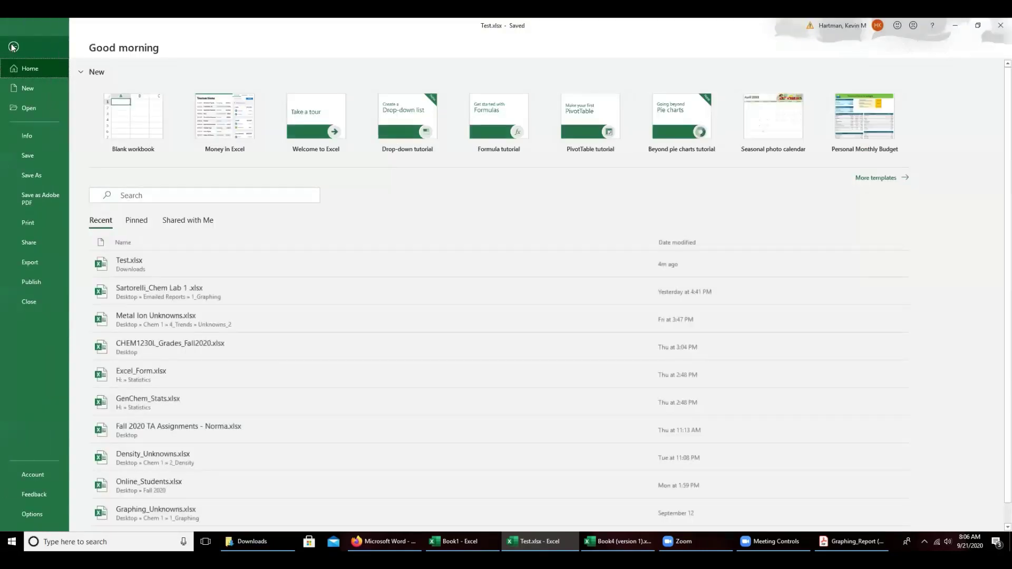
pyautogui.click(39, 227)
pyautogui.click(129, 108)
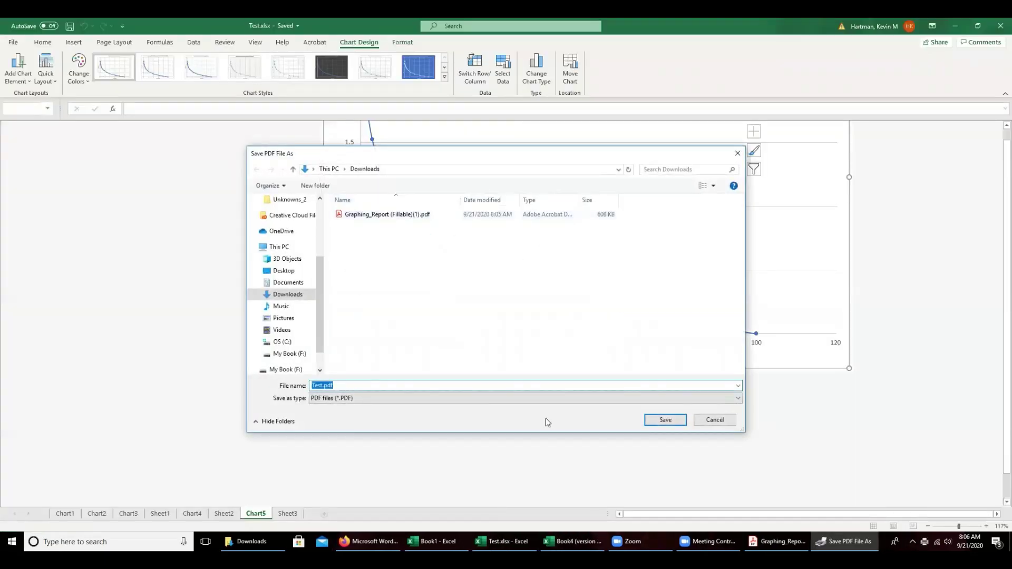
pyautogui.click(666, 419)
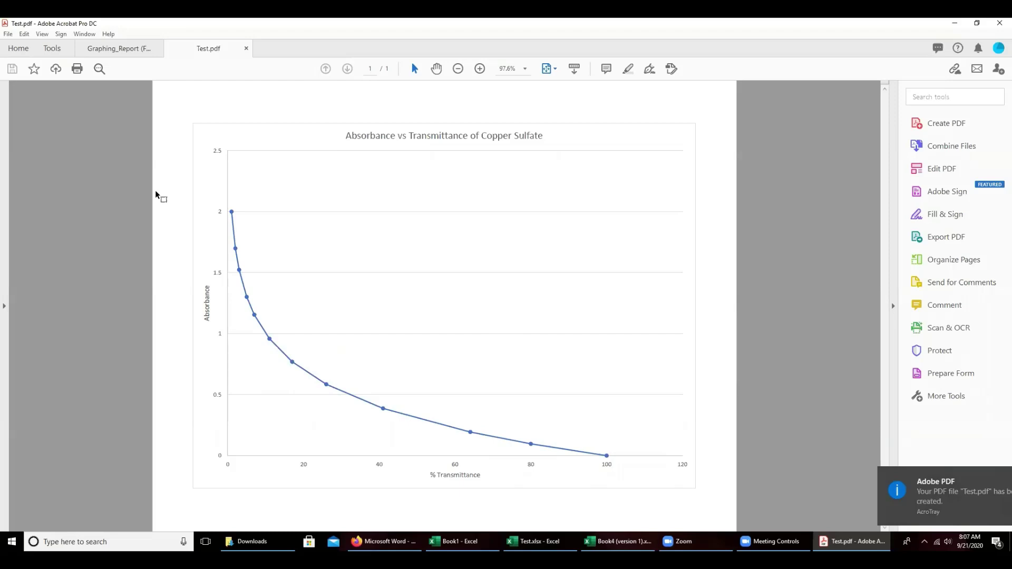
# Export Test.pdf as a JPEG image named Test.jpg into the Downloads folder.
pyautogui.click(7, 35)
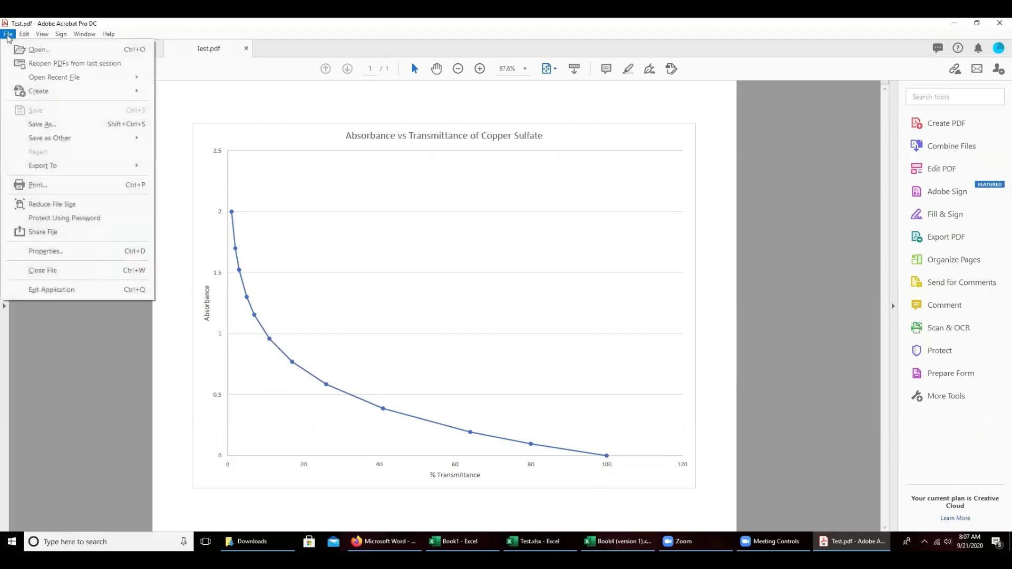
pyautogui.moveTo(69, 171)
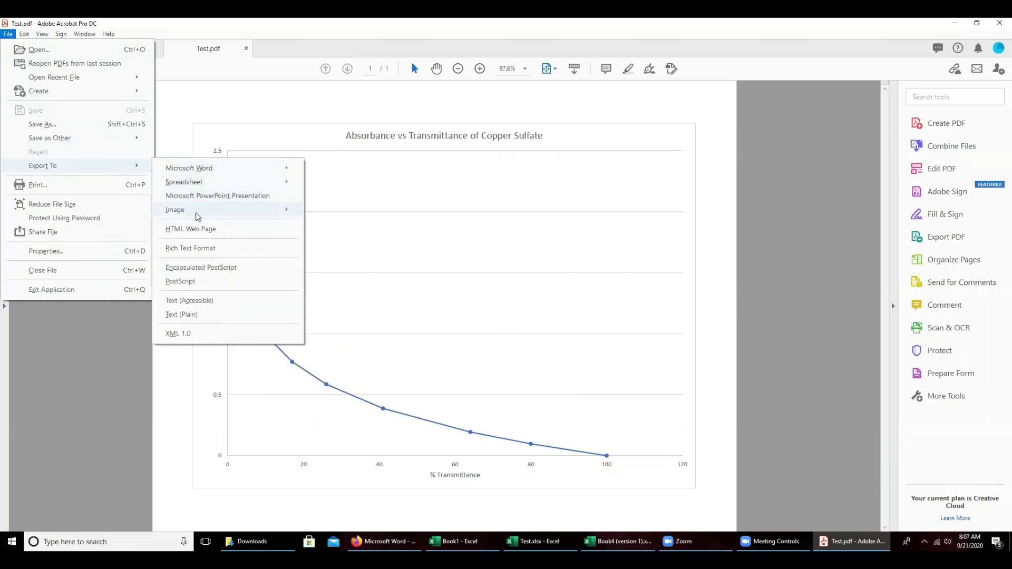
pyautogui.moveTo(245, 211)
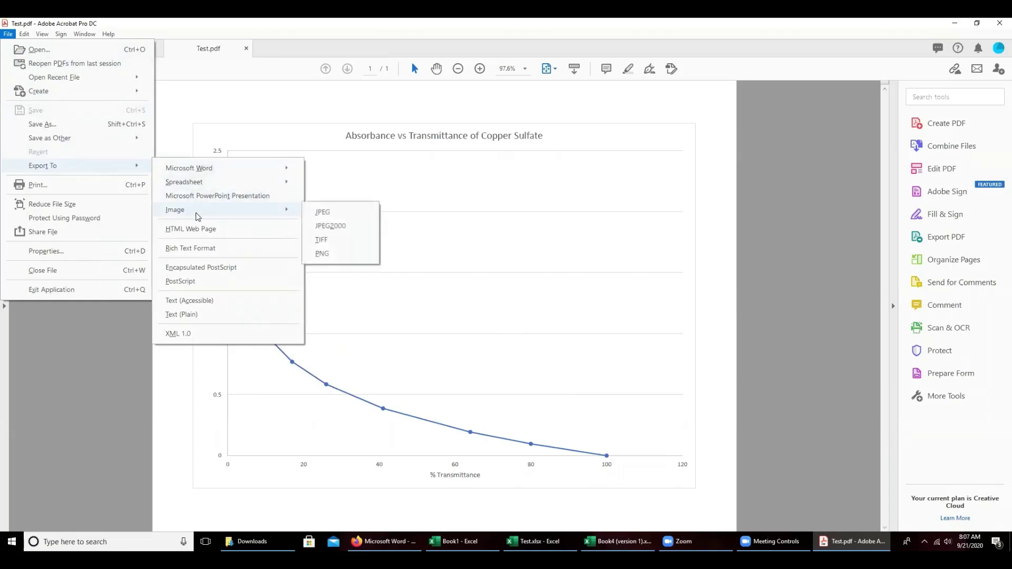
pyautogui.click(326, 214)
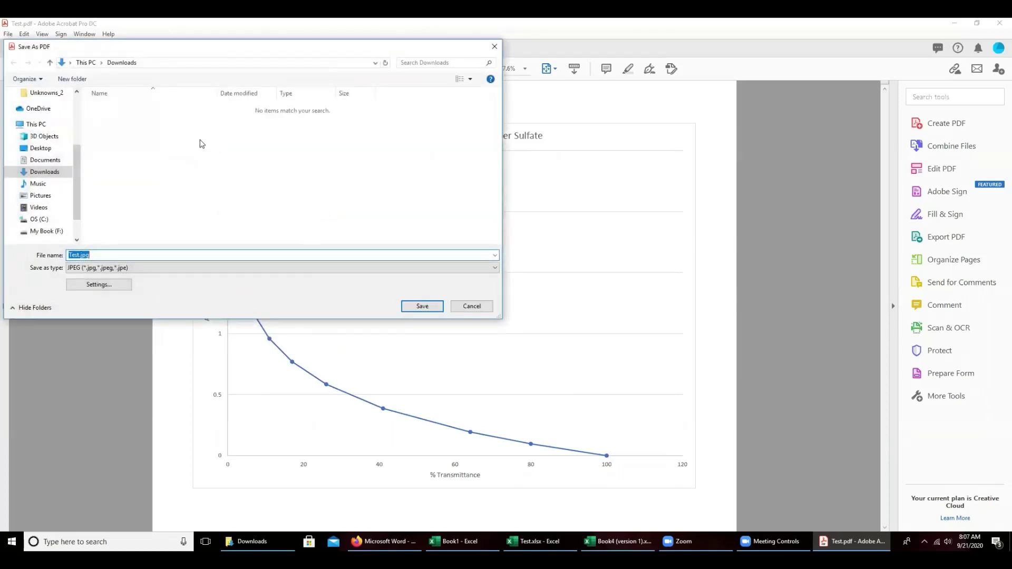
pyautogui.click(428, 308)
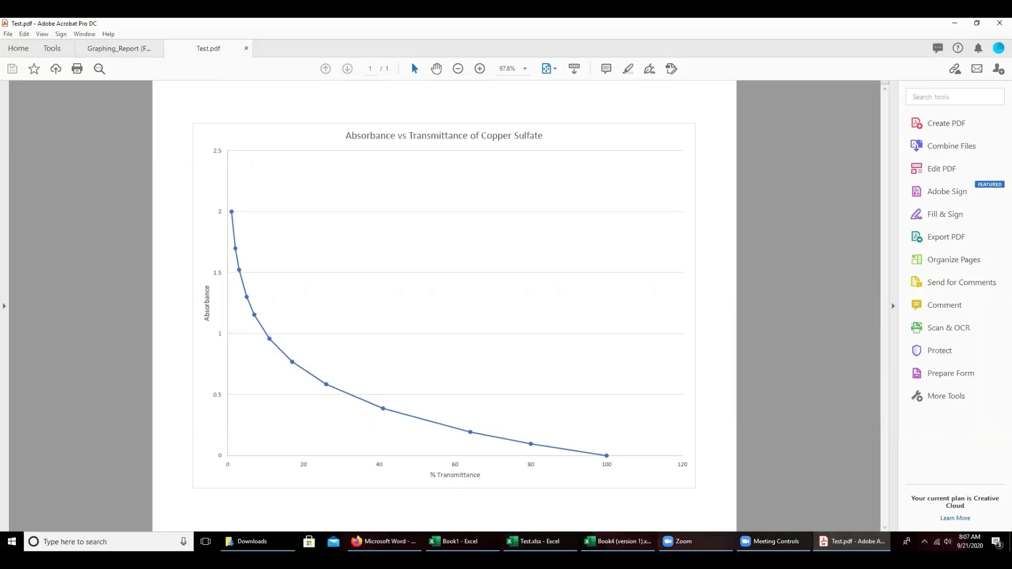
# Place Test.jpg into the Graphing report's First Graph (Fahrenheit vs Celsius) image field.
pyautogui.click(118, 48)
pyautogui.scroll(-3, 551, 248)
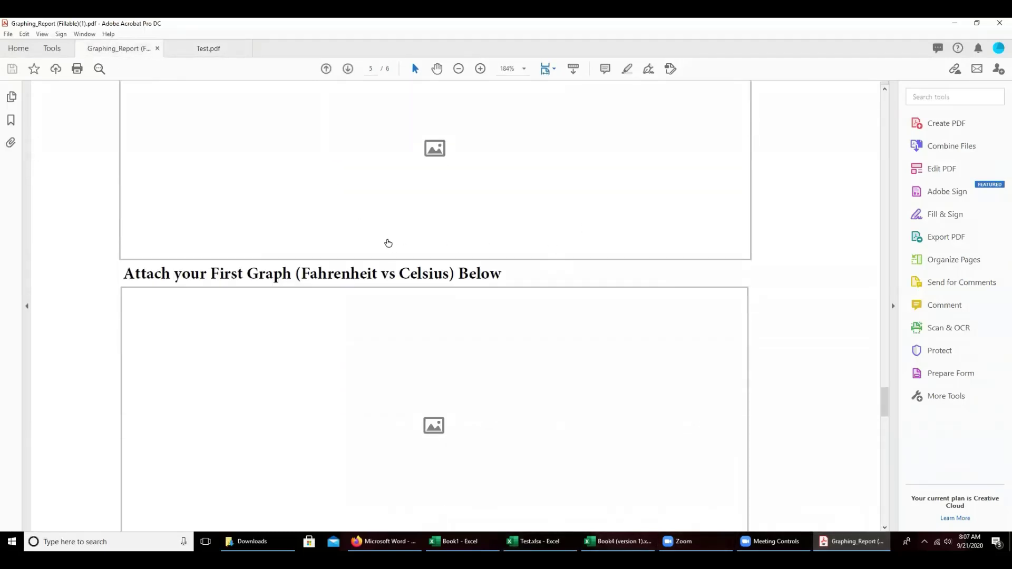
pyautogui.scroll(3, 390, 247)
pyautogui.scroll(-5, 393, 249)
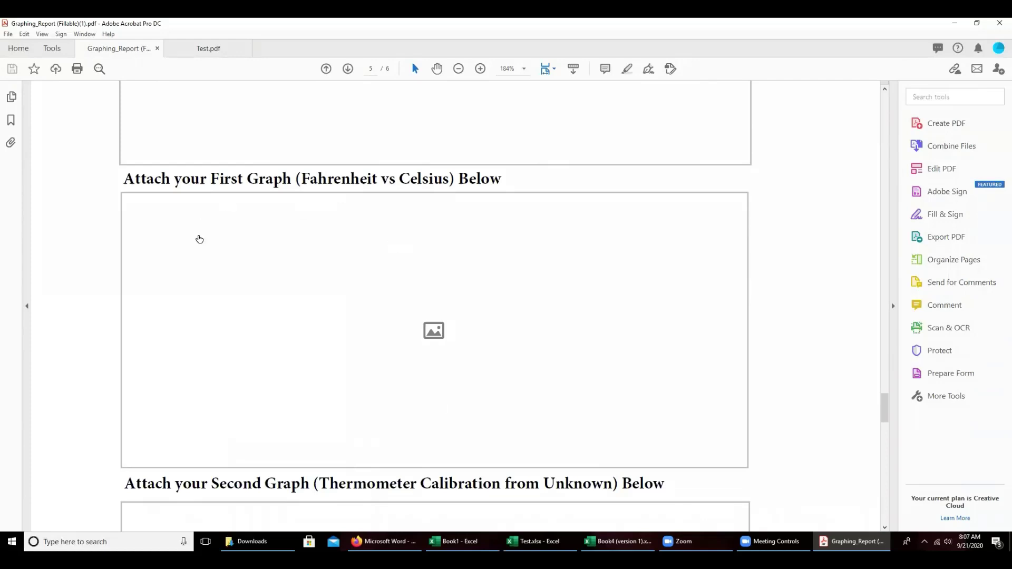
pyautogui.click(433, 336)
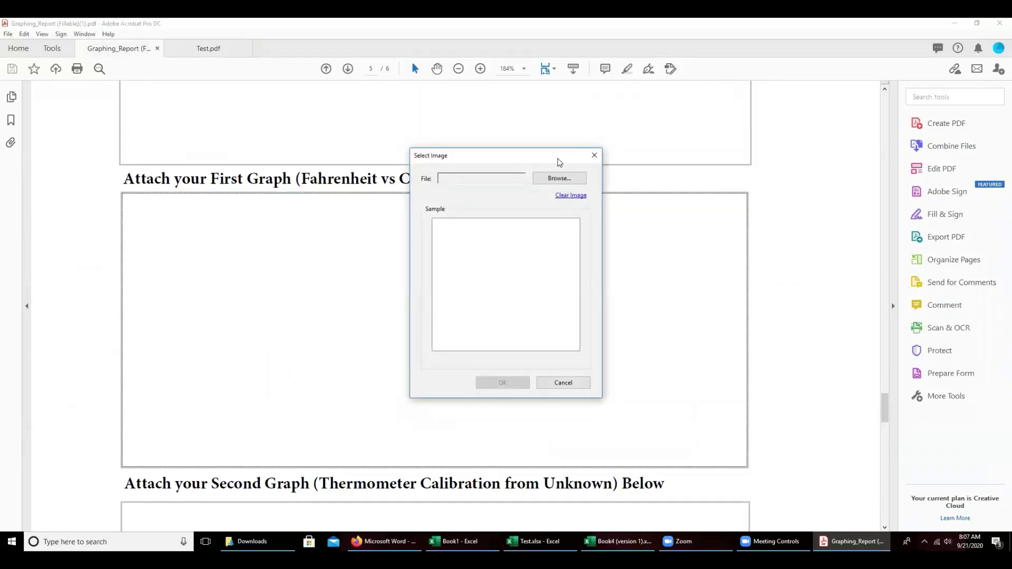
pyautogui.click(551, 179)
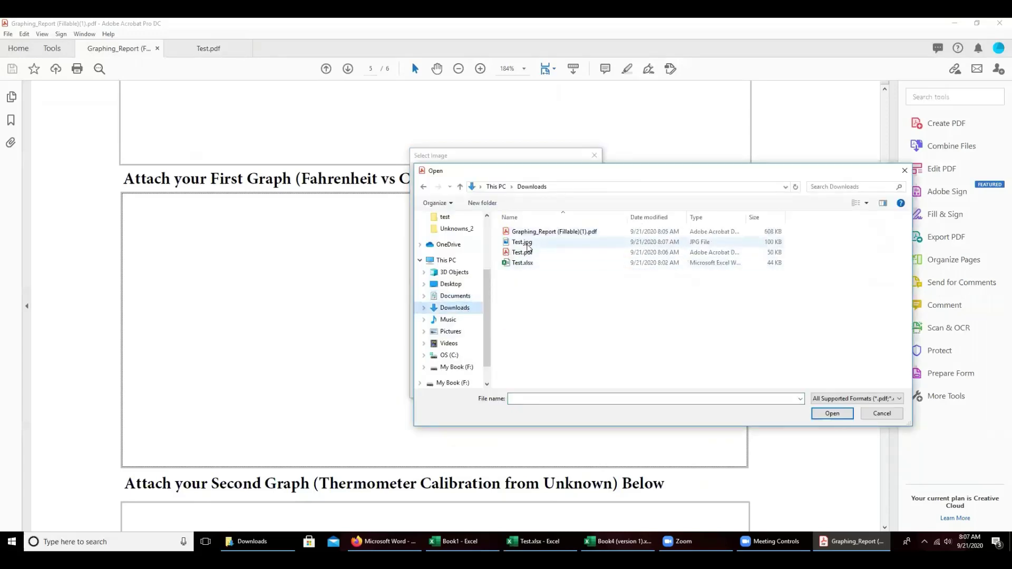
pyautogui.click(522, 242)
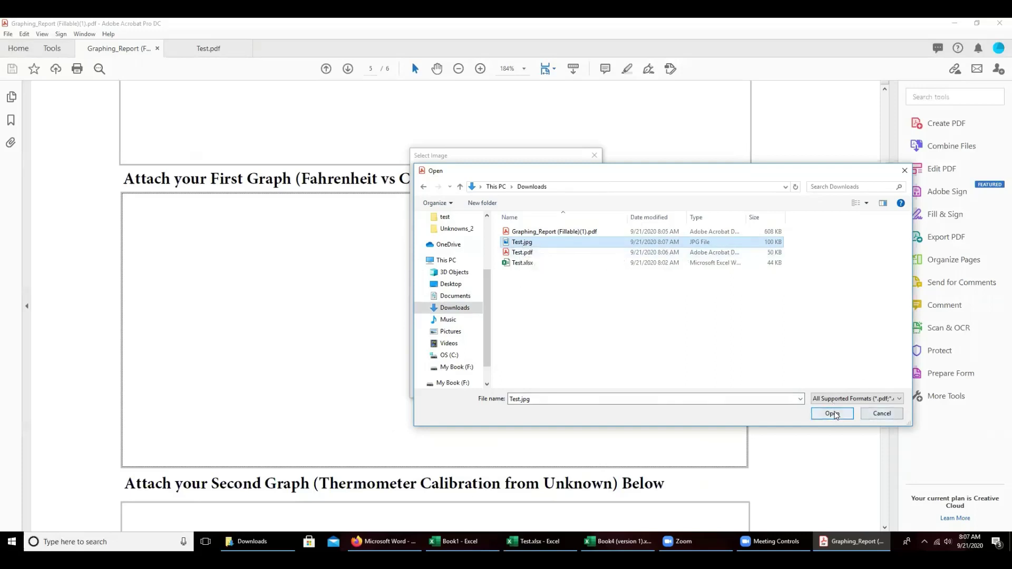
pyautogui.click(833, 415)
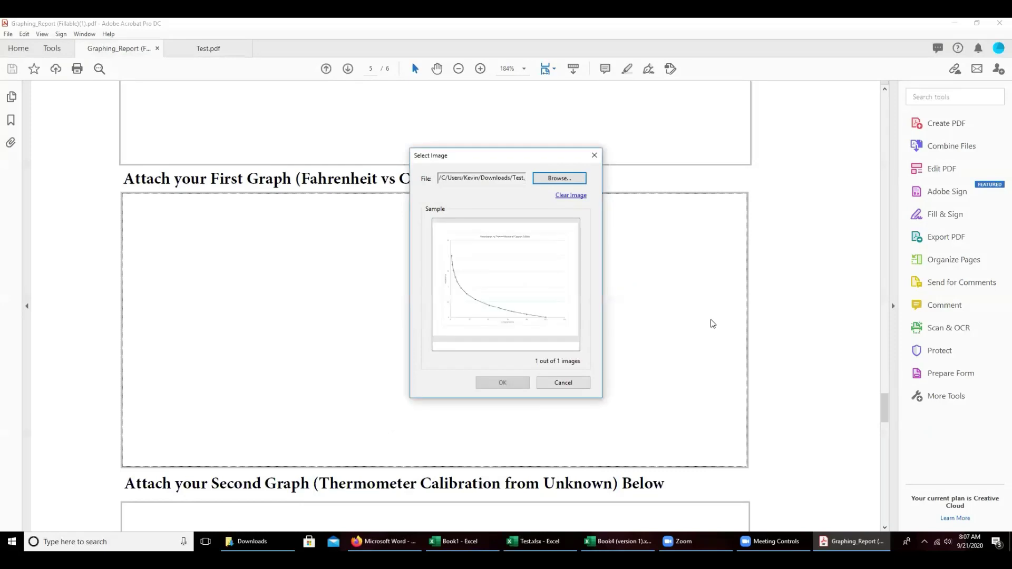
pyautogui.click(501, 383)
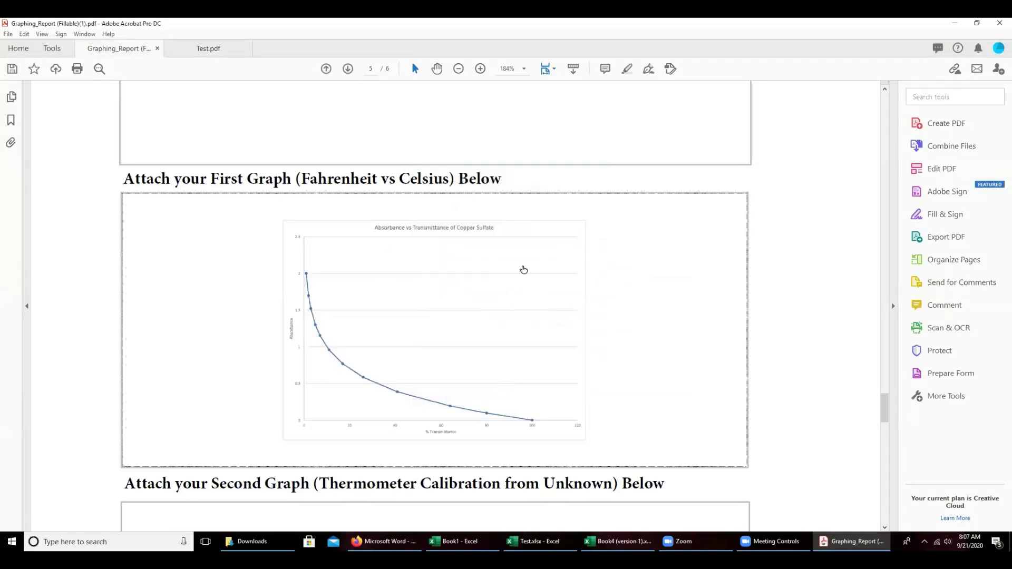
# Scroll through the report to review the placed Absorbance vs Transmittance chart.
pyautogui.scroll(5, 524, 284)
pyautogui.scroll(-2, 526, 366)
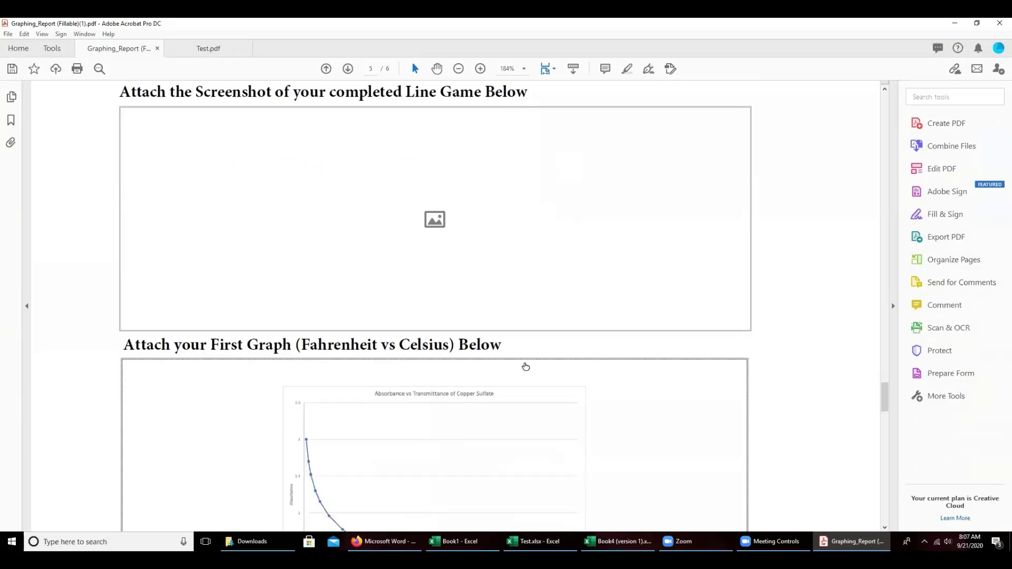
pyautogui.scroll(-10, 526, 366)
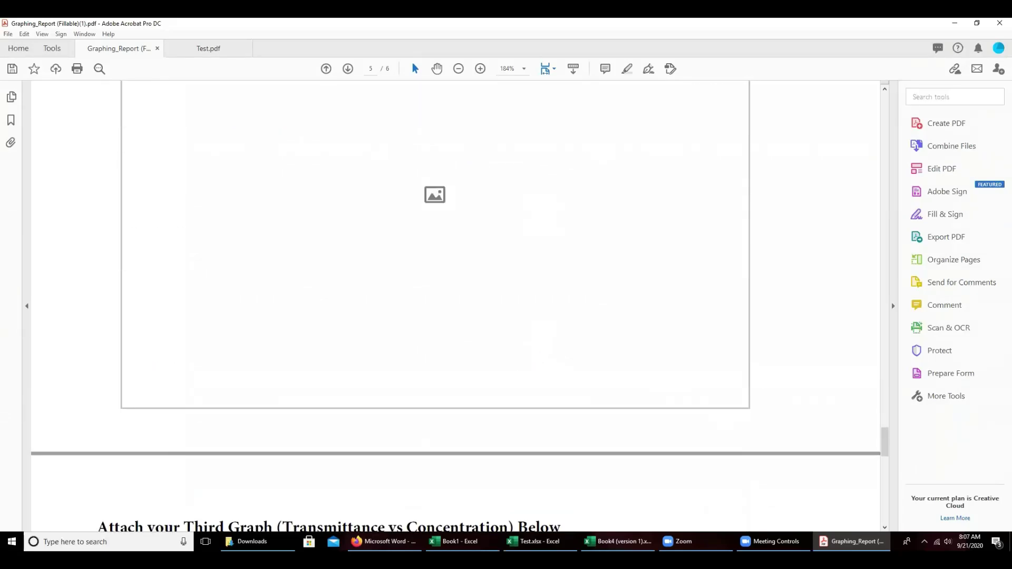
pyautogui.scroll(-4, 890, 448)
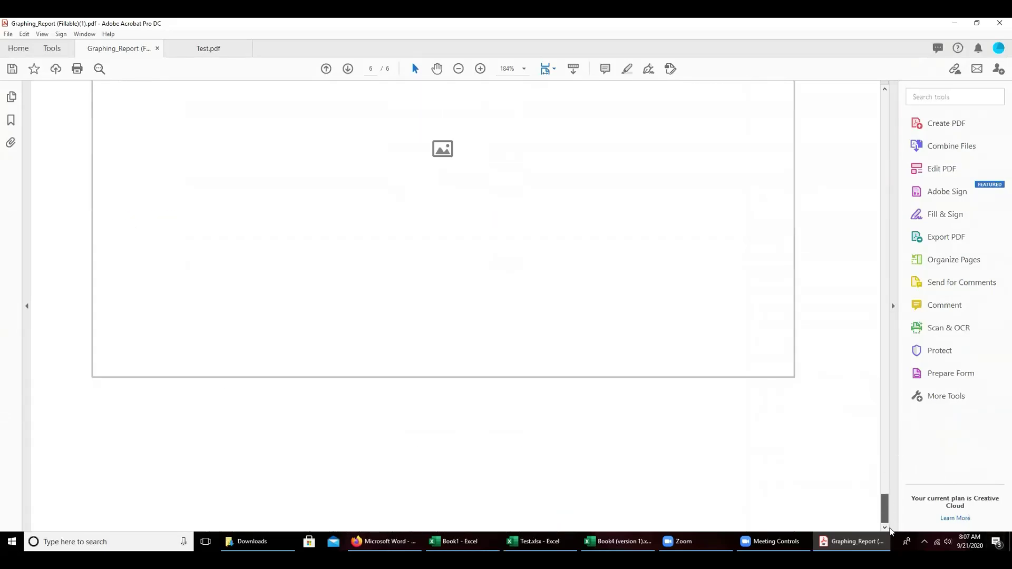
pyautogui.scroll(15, 865, 307)
pyautogui.scroll(20, 865, 307)
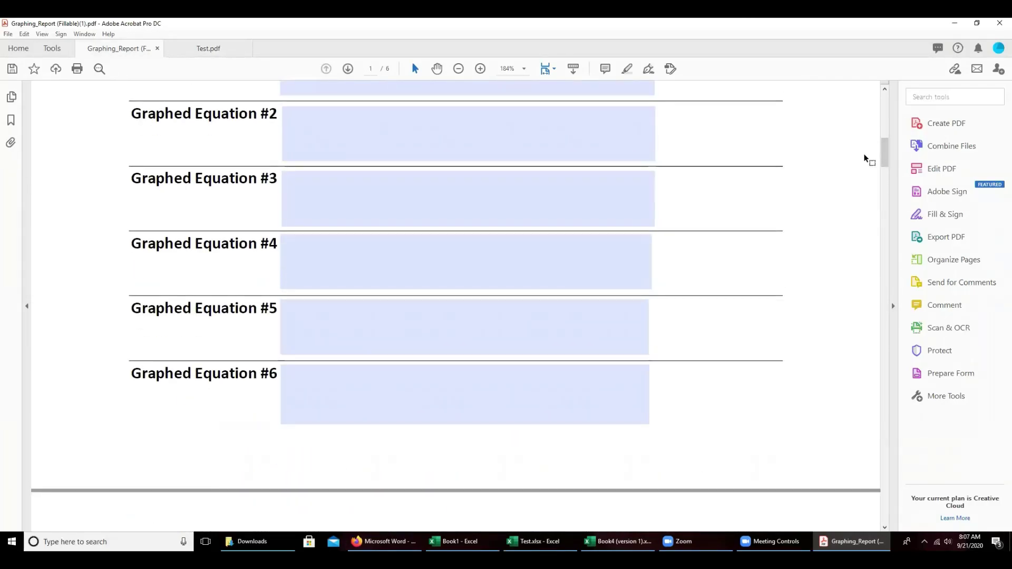
pyautogui.scroll(8, 444, 383)
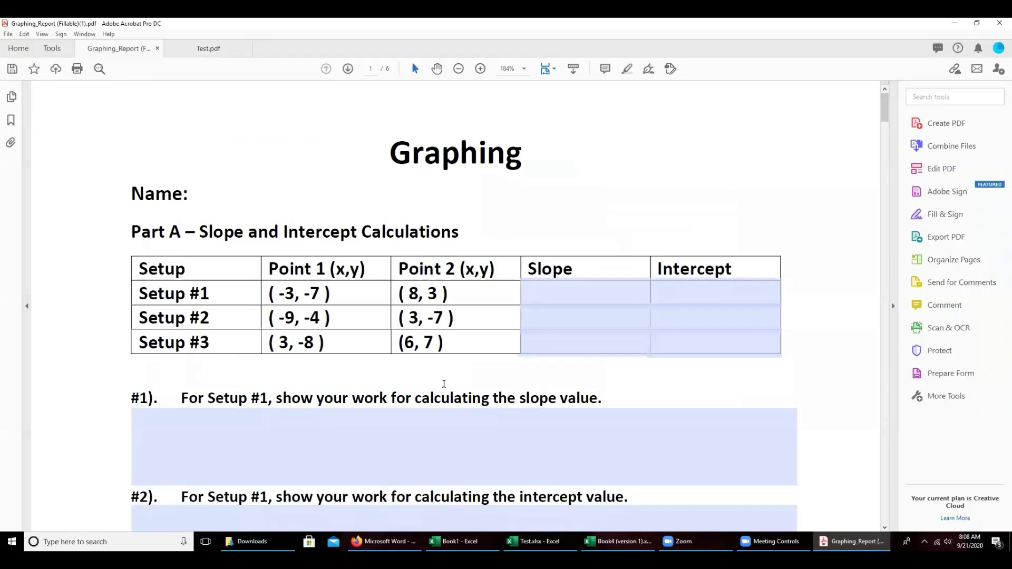